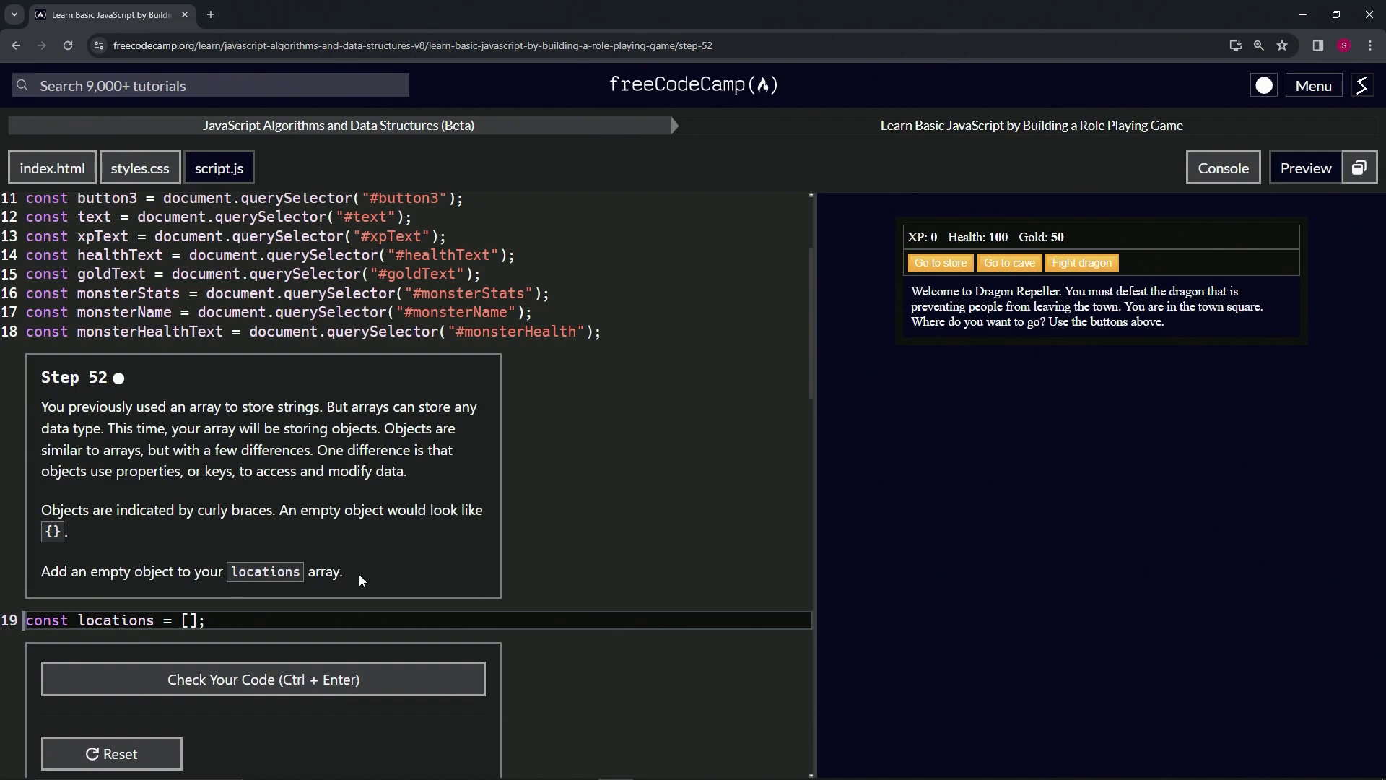
# - Place the cursor between the empty brackets of const locations = [] on line 19
pyautogui.click(189, 620)
pyautogui.write('{')
pyautogui.scroll(-3, 563, 395)
pyautogui.scroll(-2, 588, 327)
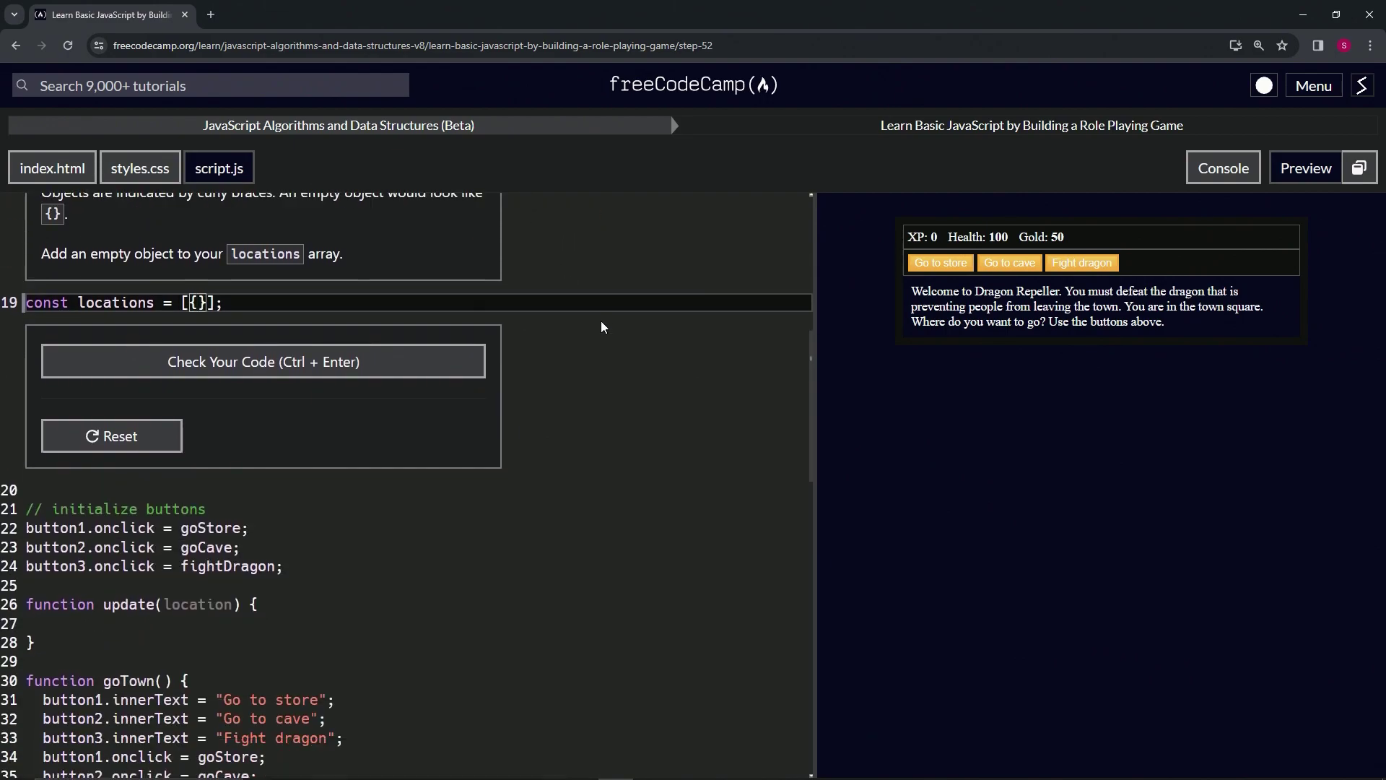
pyautogui.scroll(-3, 601, 320)
pyautogui.scroll(1, 601, 322)
pyautogui.scroll(-3, 550, 342)
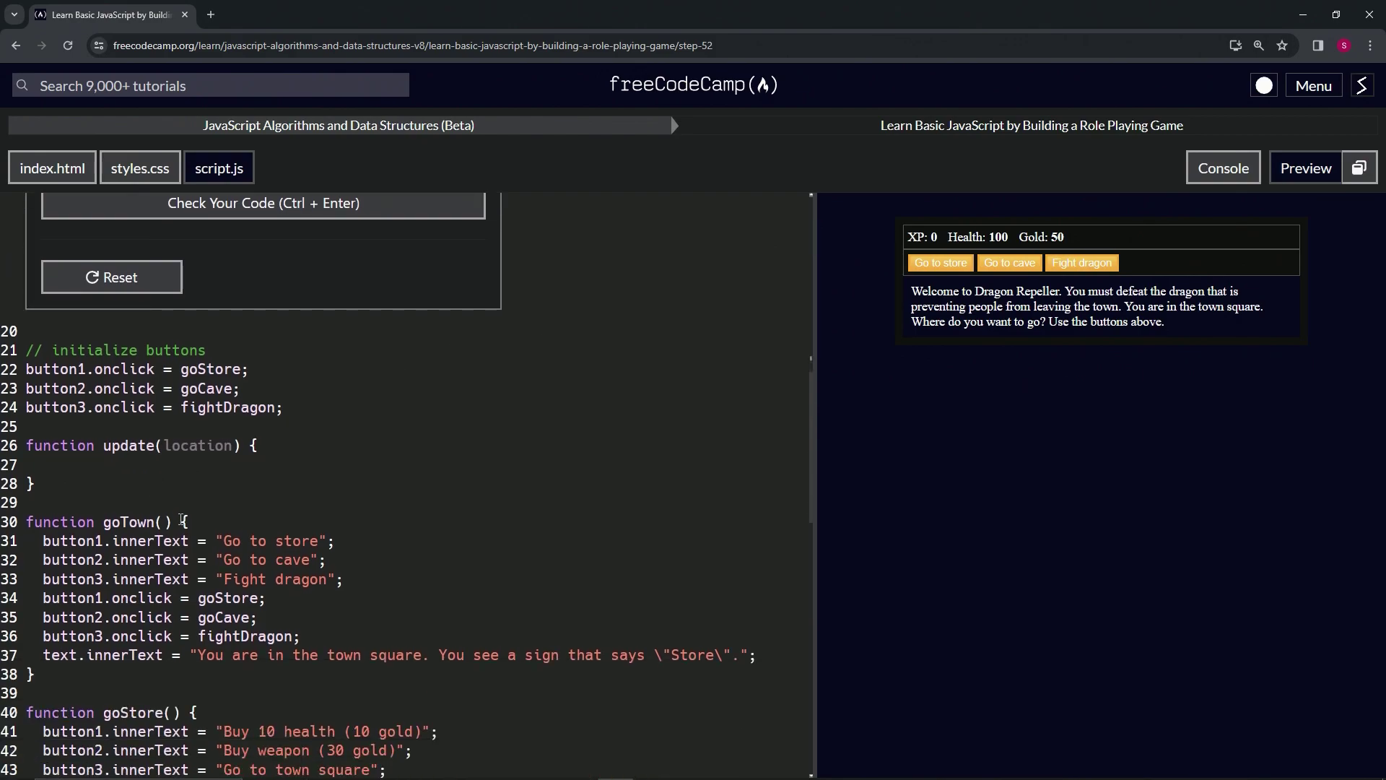
pyautogui.moveTo(183, 523); pyautogui.dragTo(41, 675)
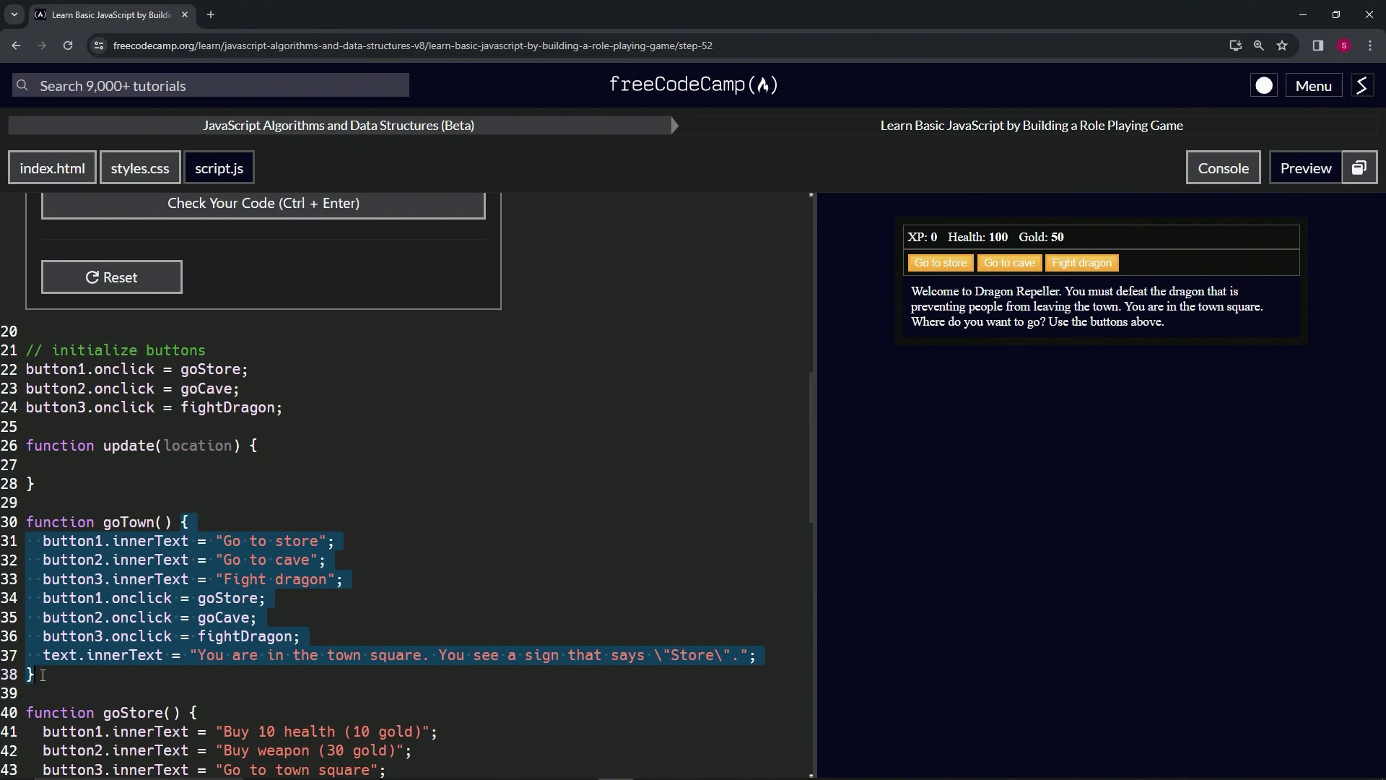
pyautogui.click(187, 522)
pyautogui.scroll(1, 604, 343)
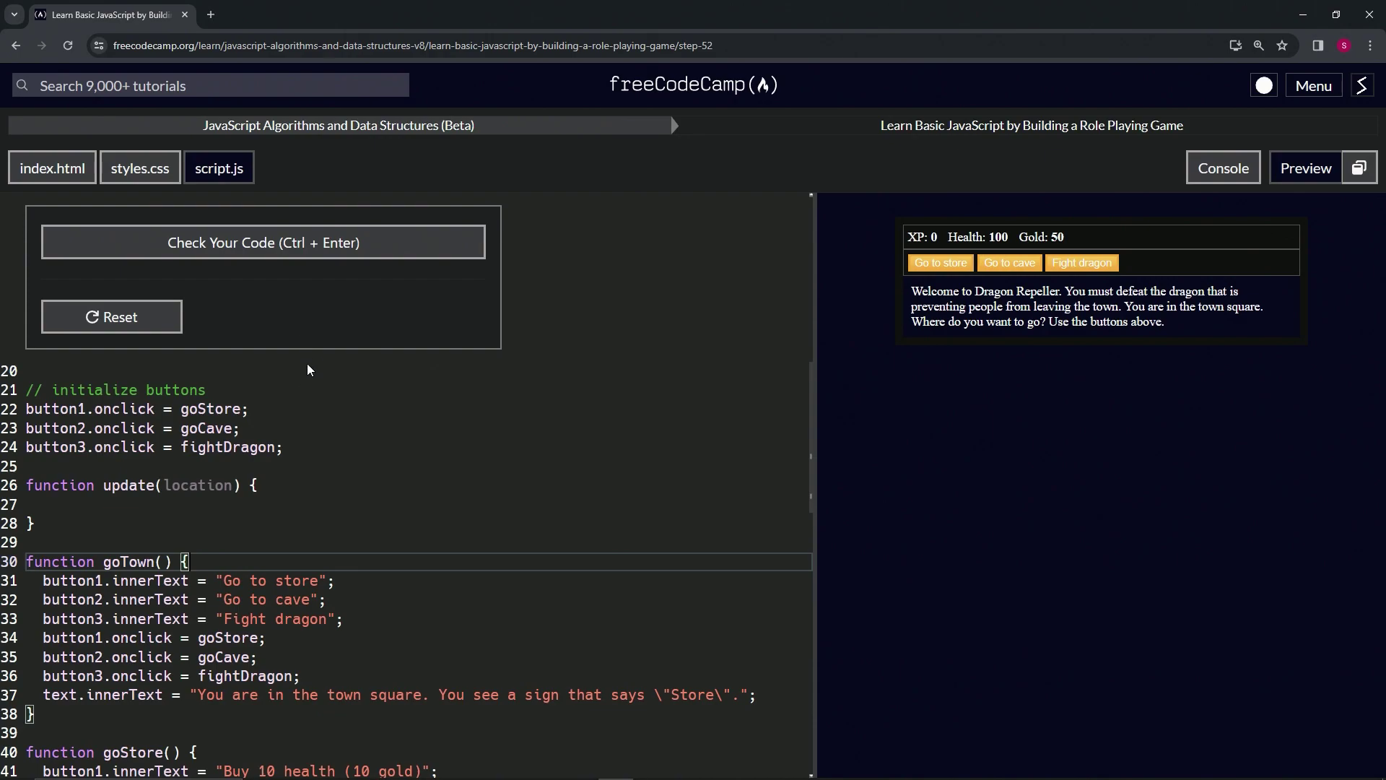
pyautogui.scroll(5, 433, 367)
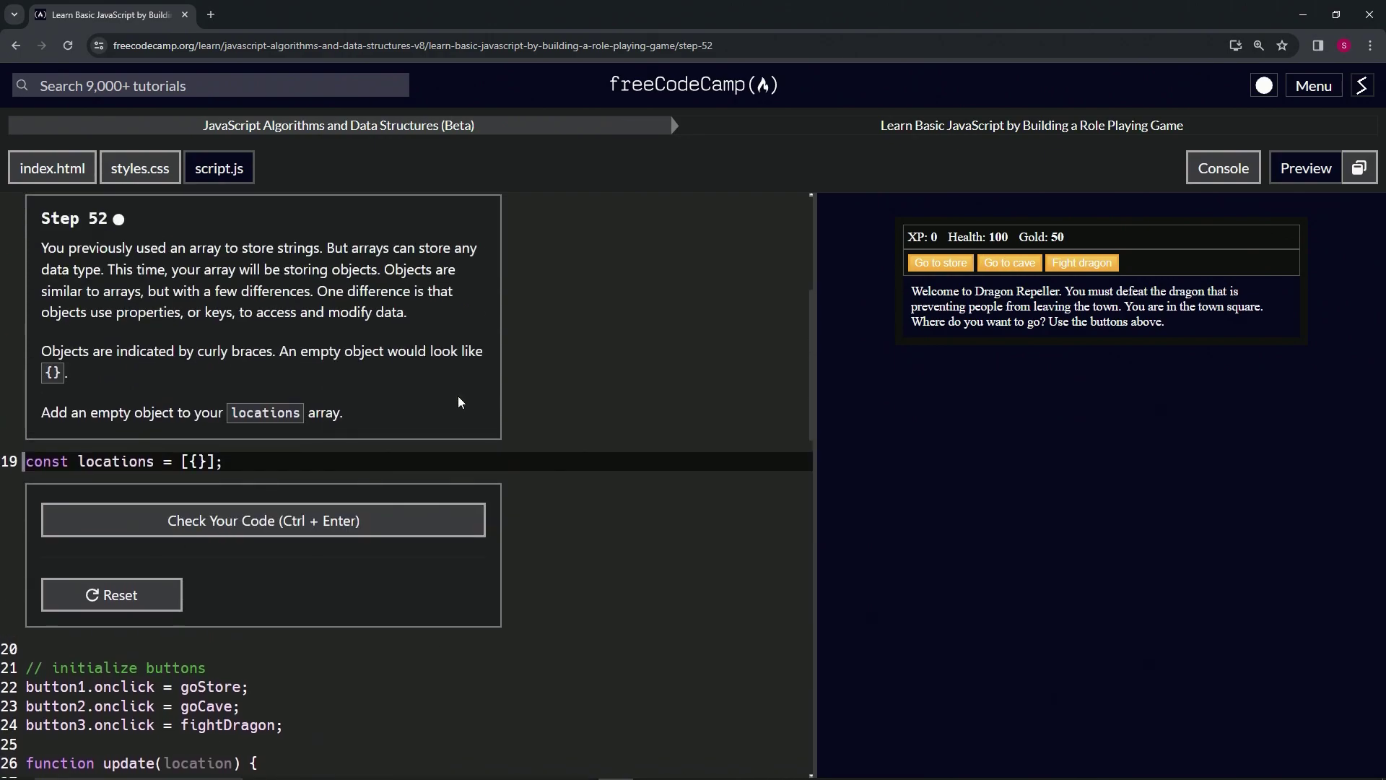
pyautogui.moveTo(180, 461); pyautogui.dragTo(219, 461)
pyautogui.click(220, 461)
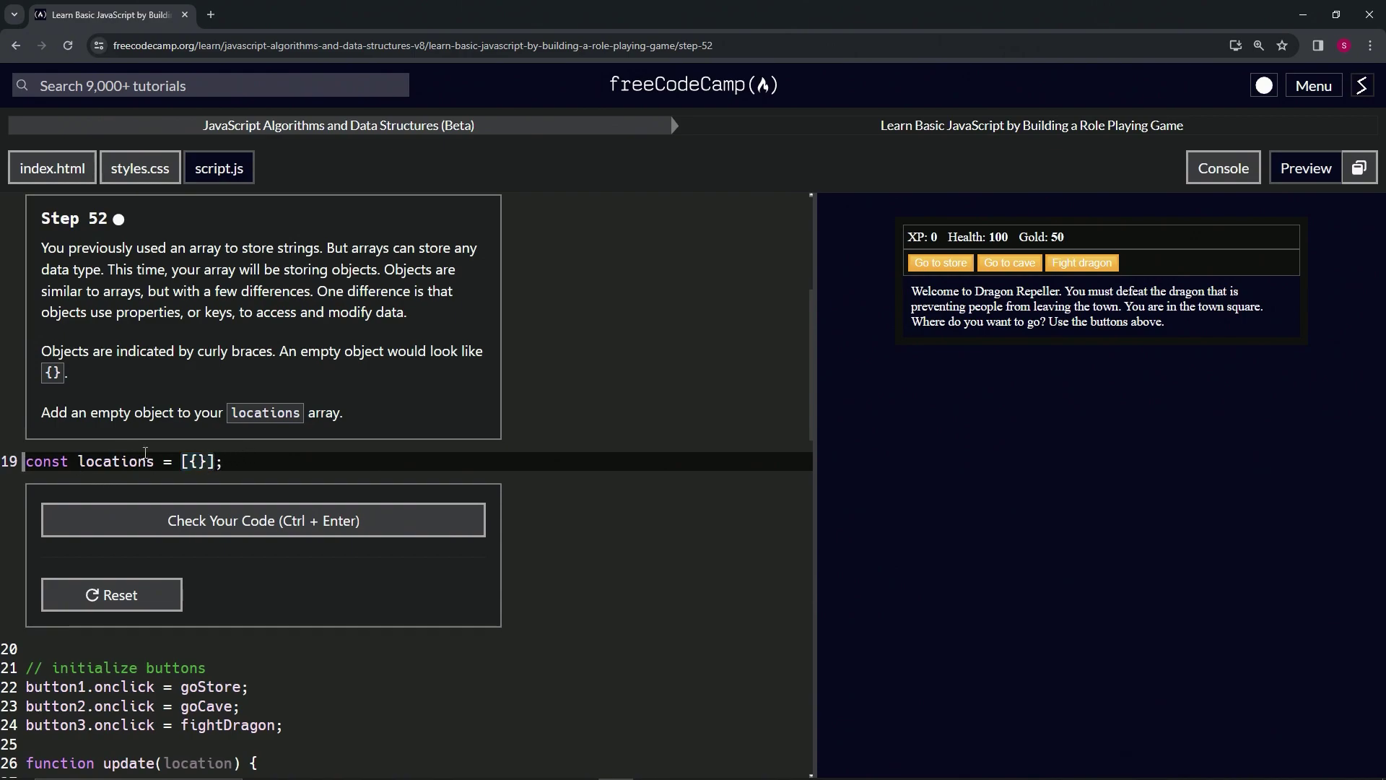
pyautogui.scroll(-3, 218, 466)
pyautogui.scroll(-2, 217, 465)
pyautogui.scroll(-3, 216, 466)
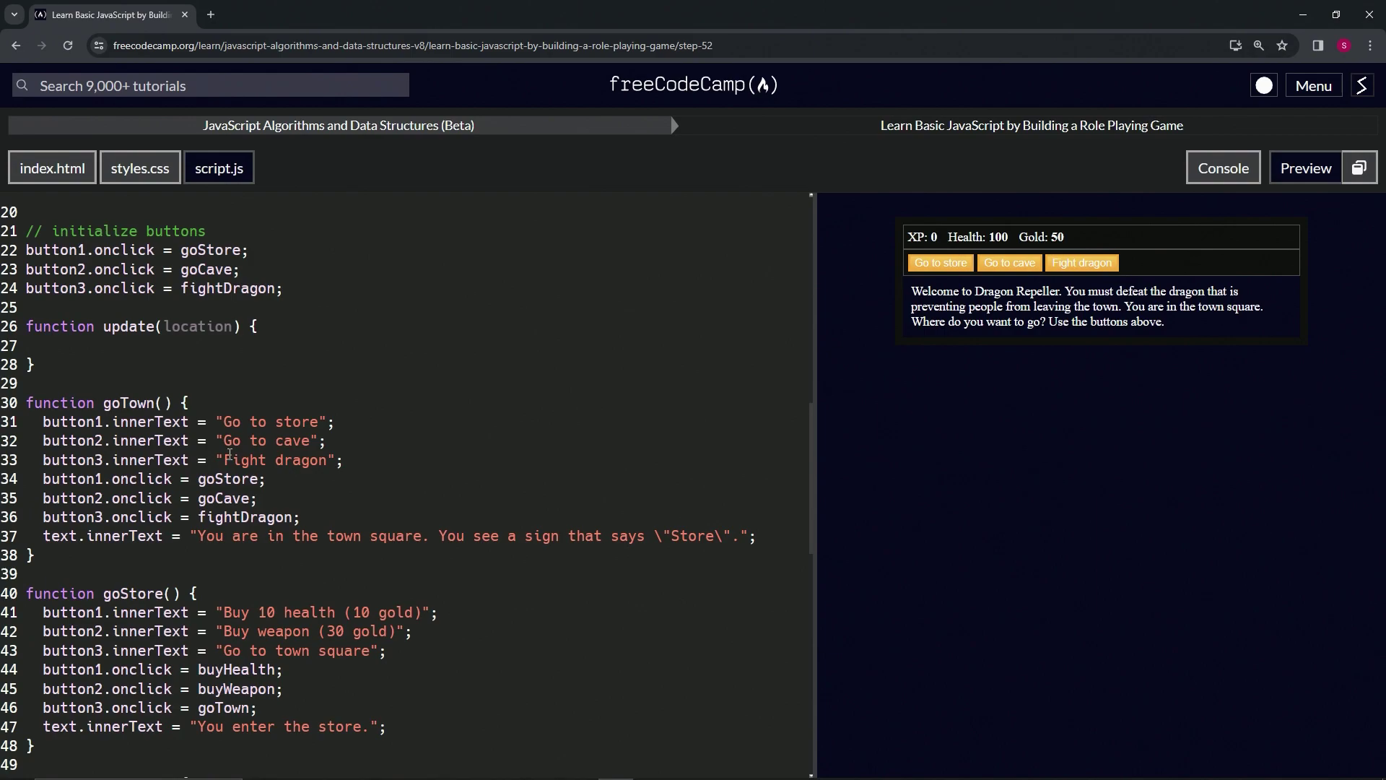
pyautogui.moveTo(186, 402); pyautogui.dragTo(115, 555)
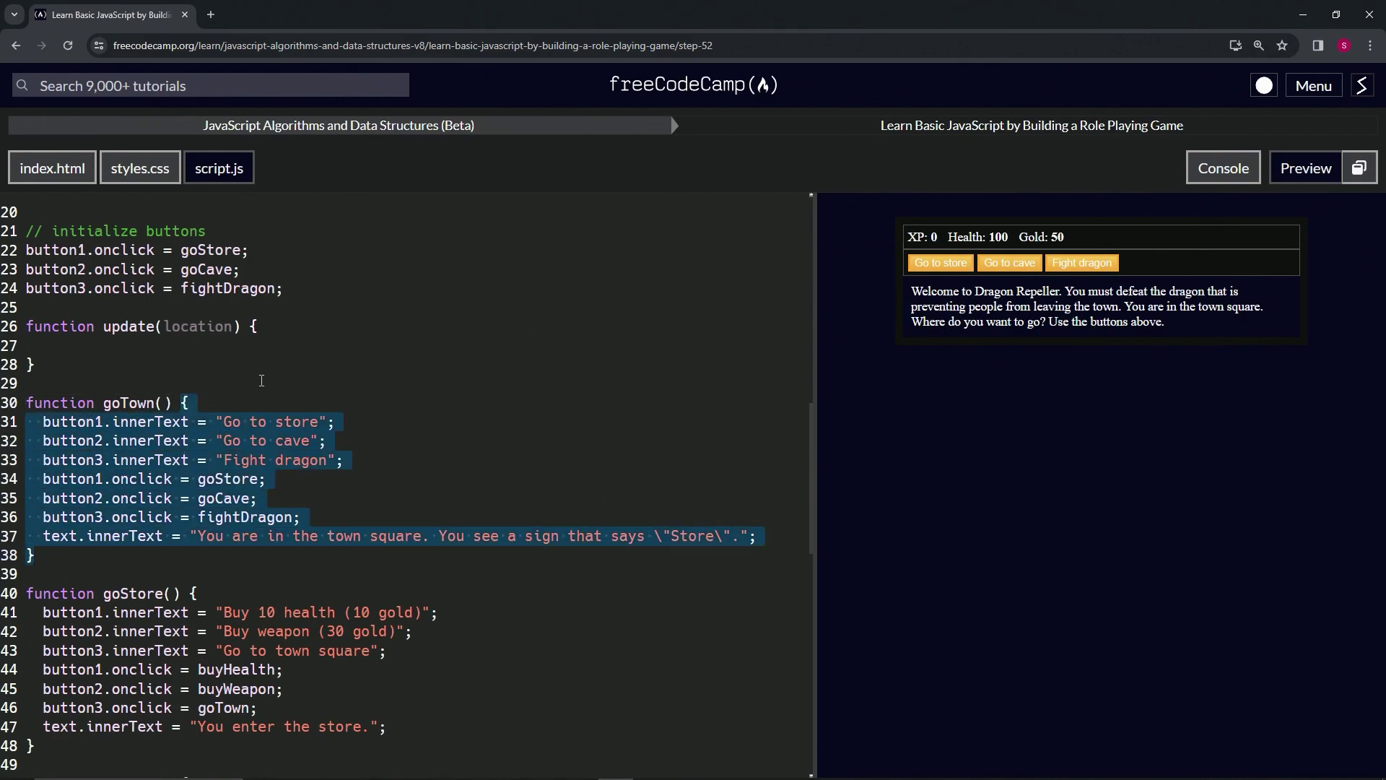
# - Run the tests on the [{}] locations code, then submit it to advance to Step 53
pyautogui.click(288, 381)
pyautogui.scroll(3, 355, 366)
pyautogui.scroll(3, 355, 366)
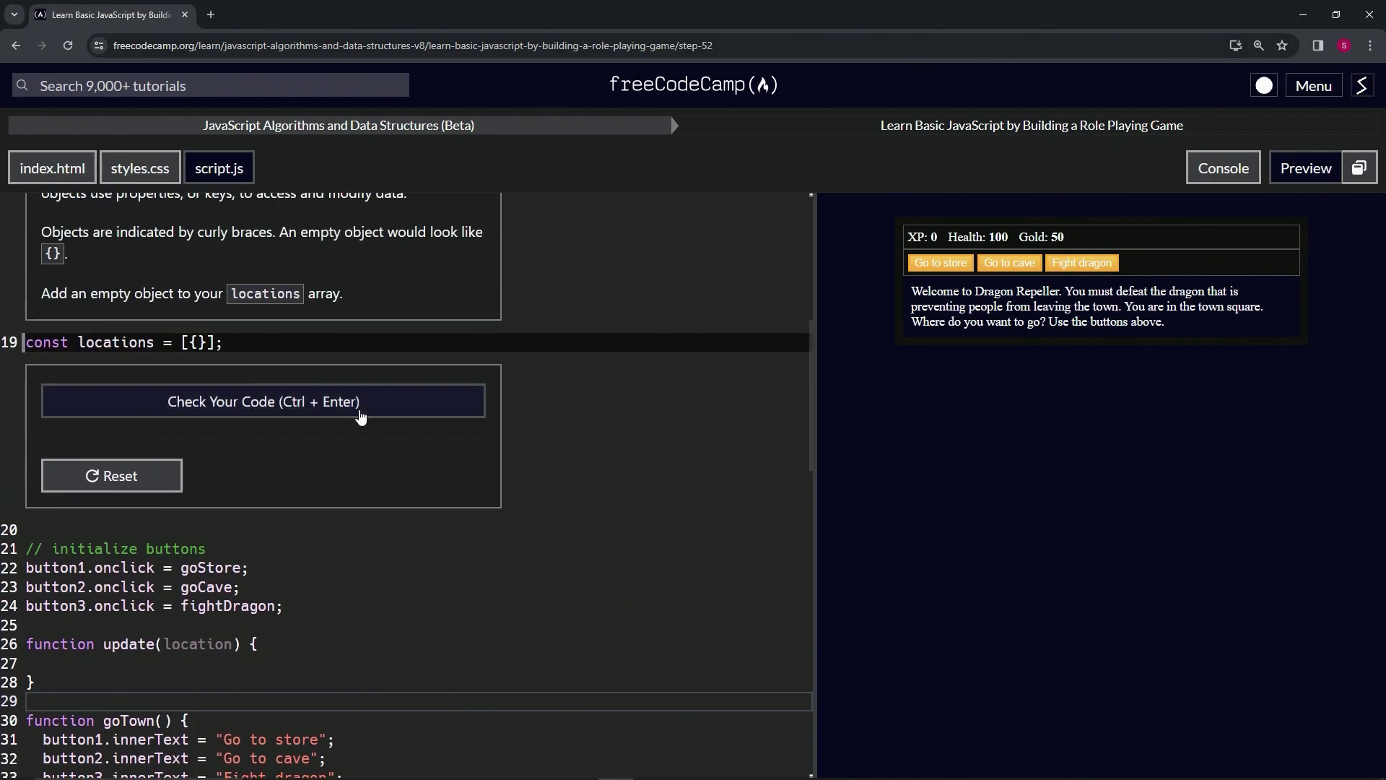
pyautogui.scroll(2, 355, 366)
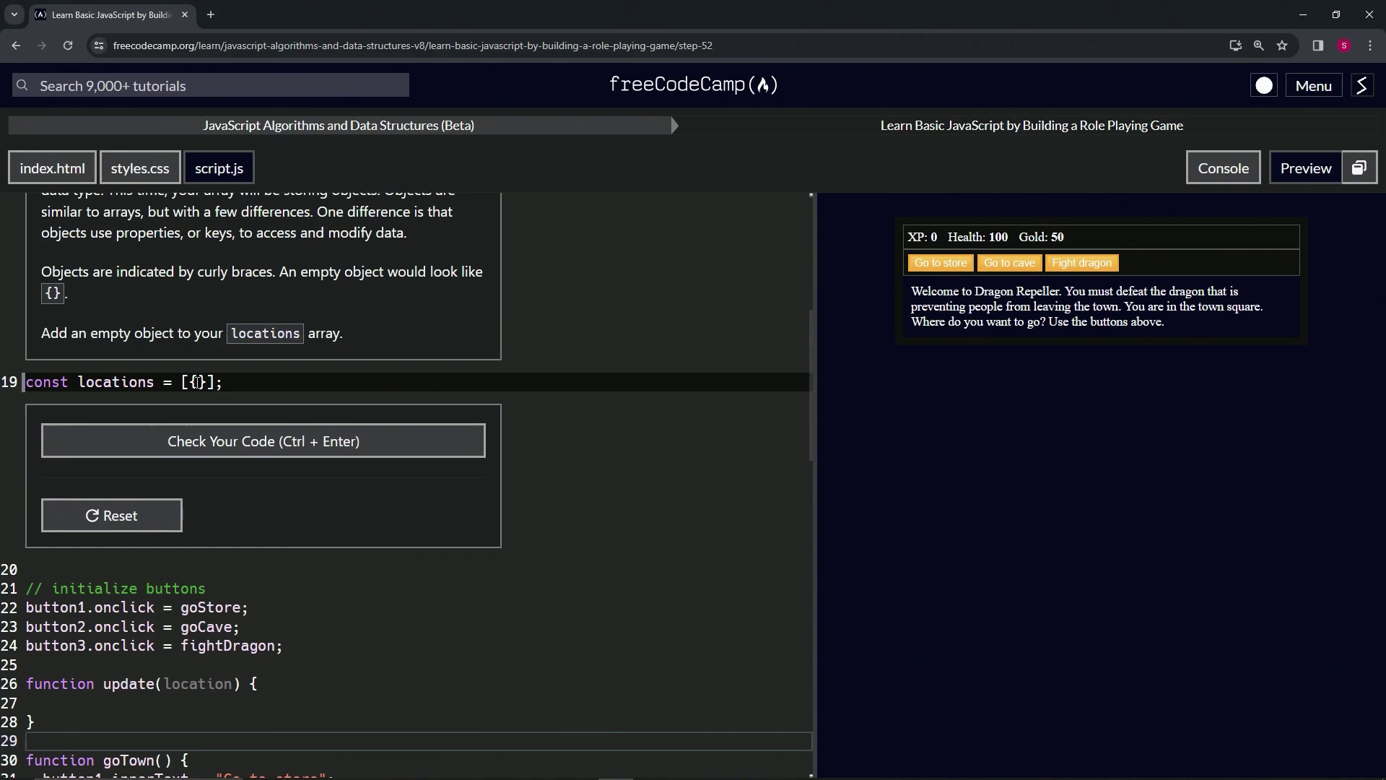
pyautogui.click(217, 441)
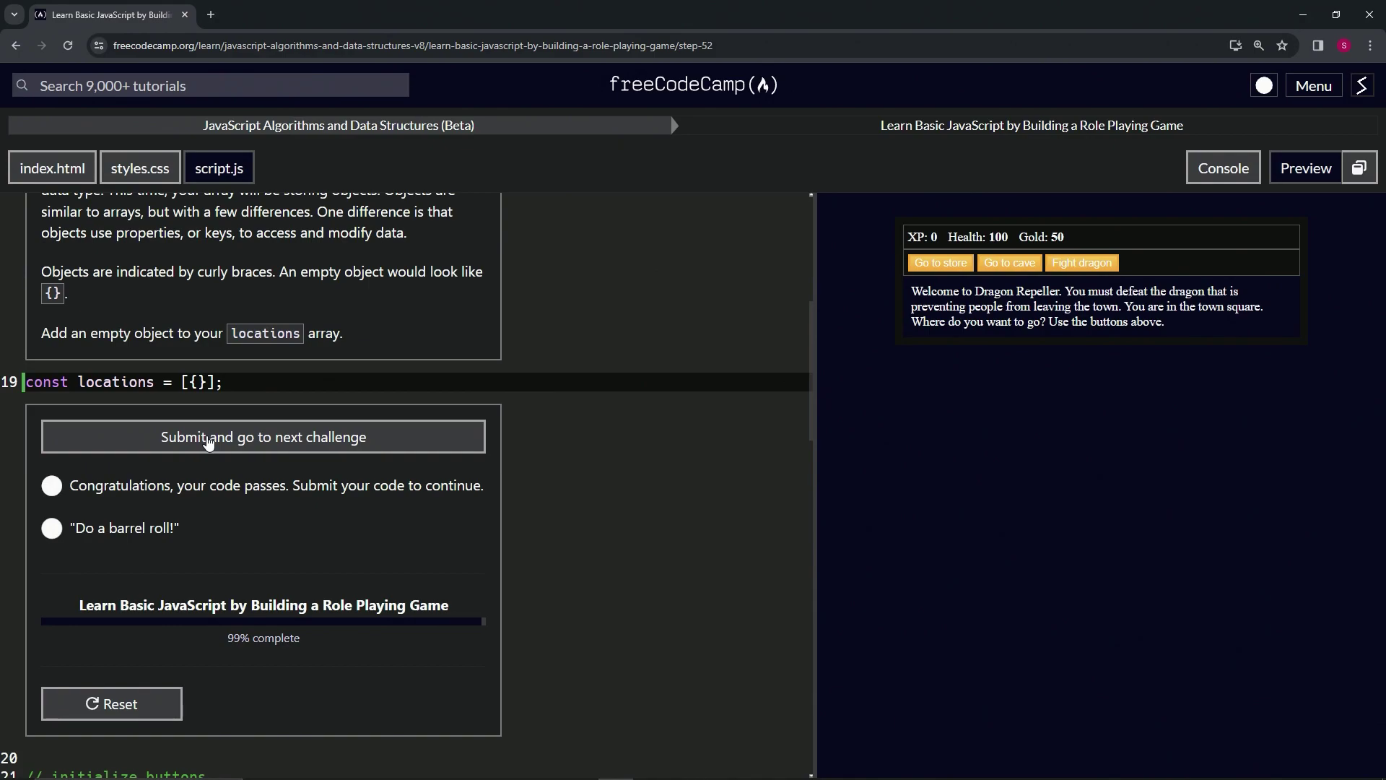
pyautogui.click(210, 438)
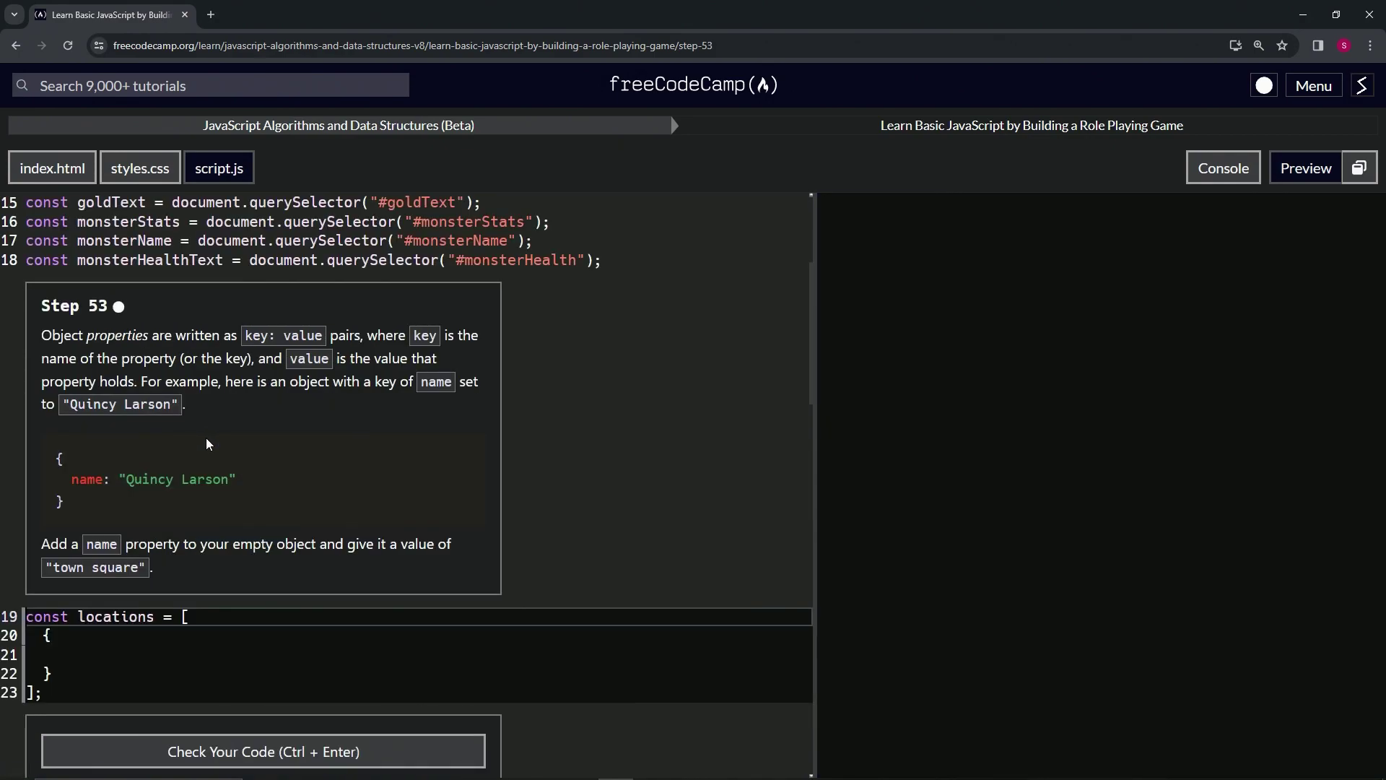